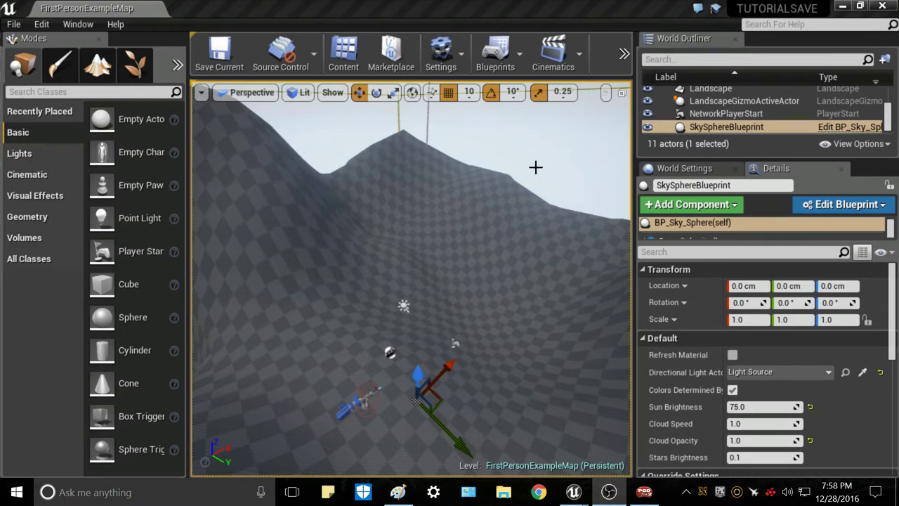
In the Content folder, create a new Material asset and name it Landscape1.
click(349, 56)
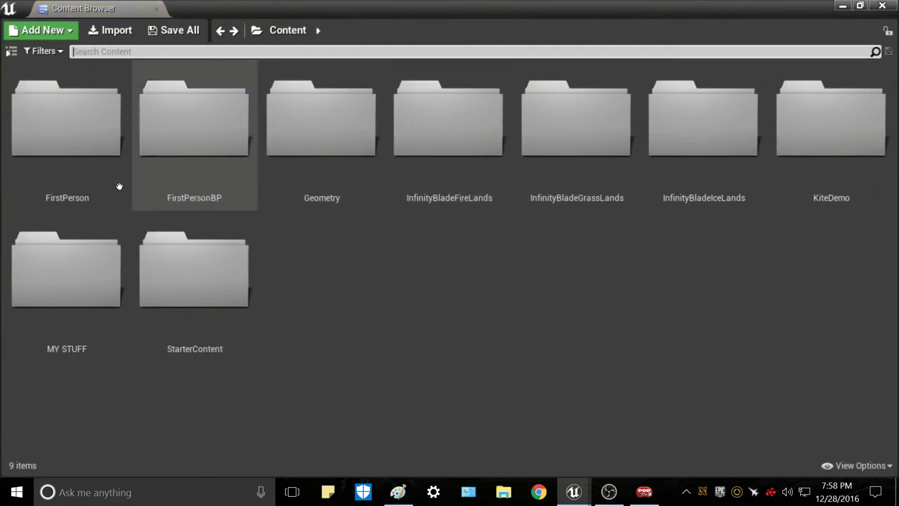
right_click(321, 267)
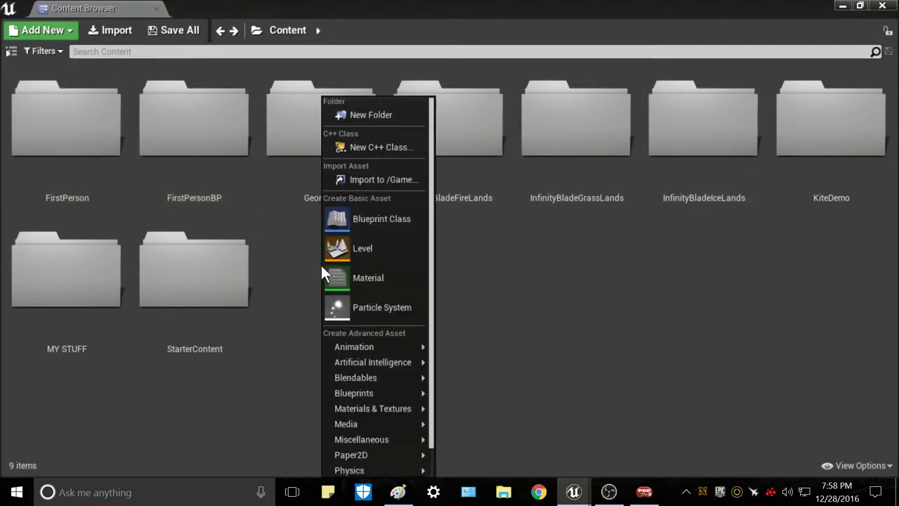
click(395, 277)
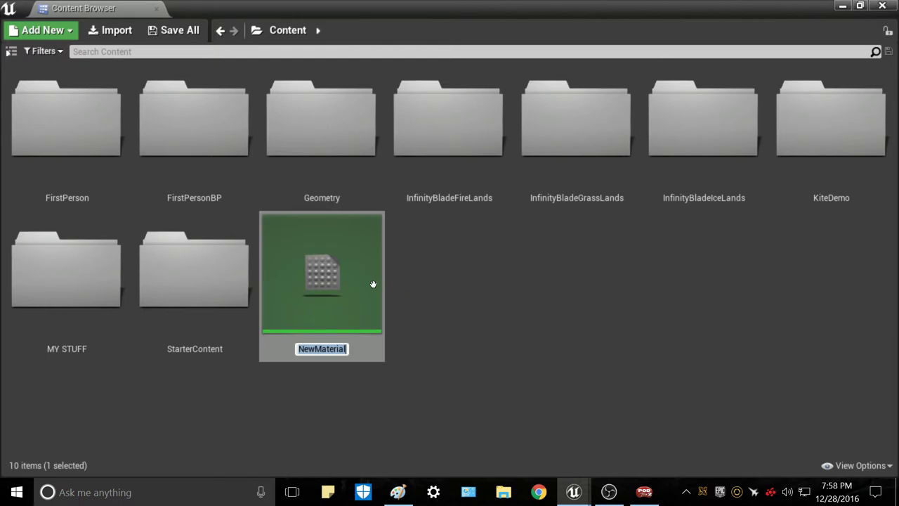
text(La)
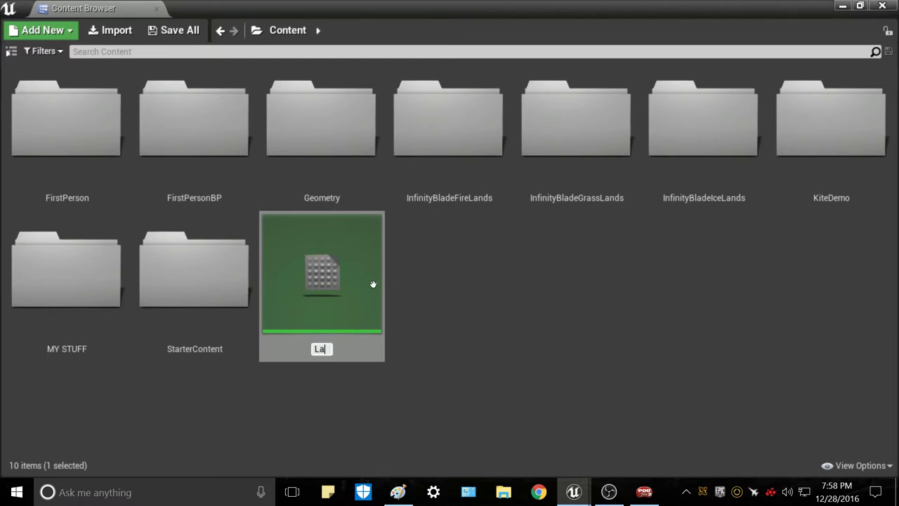
text(ndscalpe)
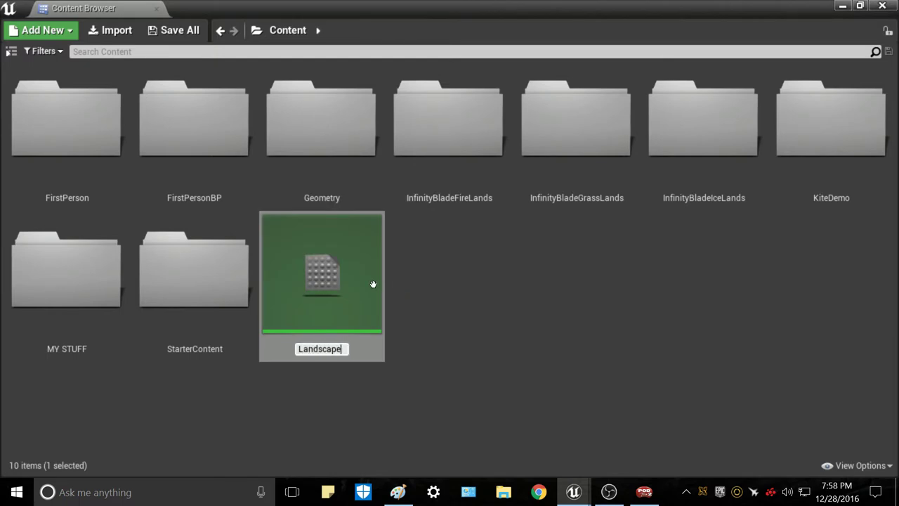
text(1)
key(Return)
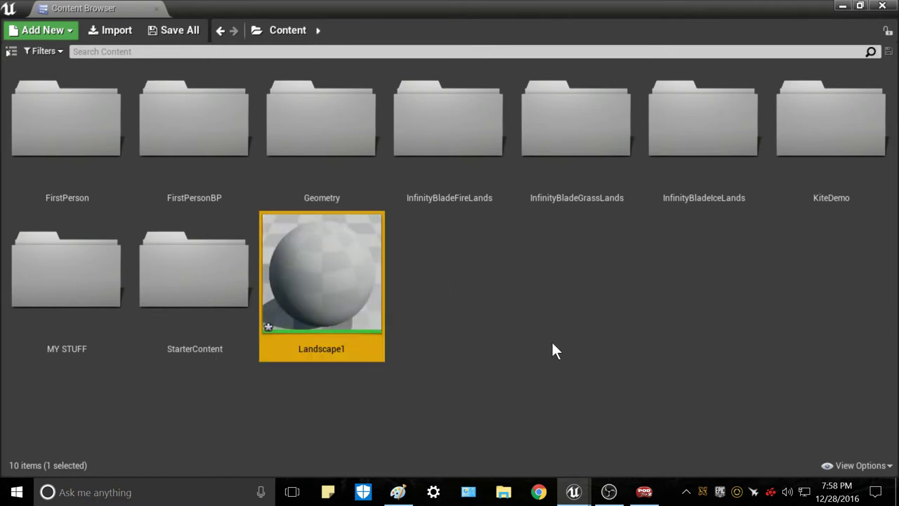
Open Landscape1 maximized in the material editor, centre its output node, then bring back the Content Browser.
double_click(354, 269)
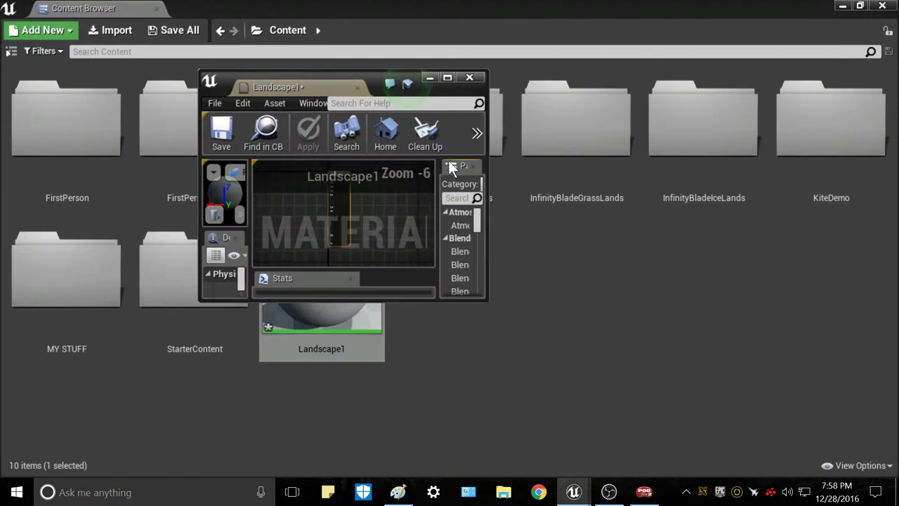
double_click(366, 77)
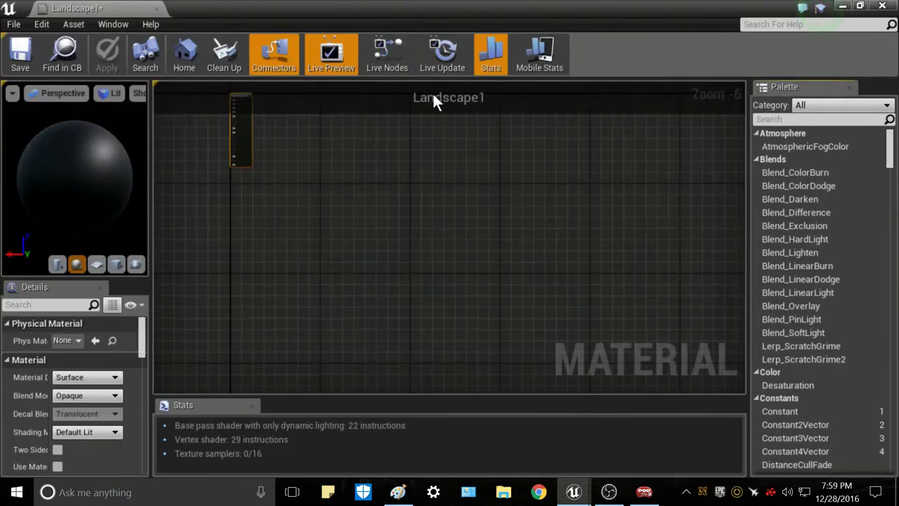
right_drag(226, 165, 413, 279)
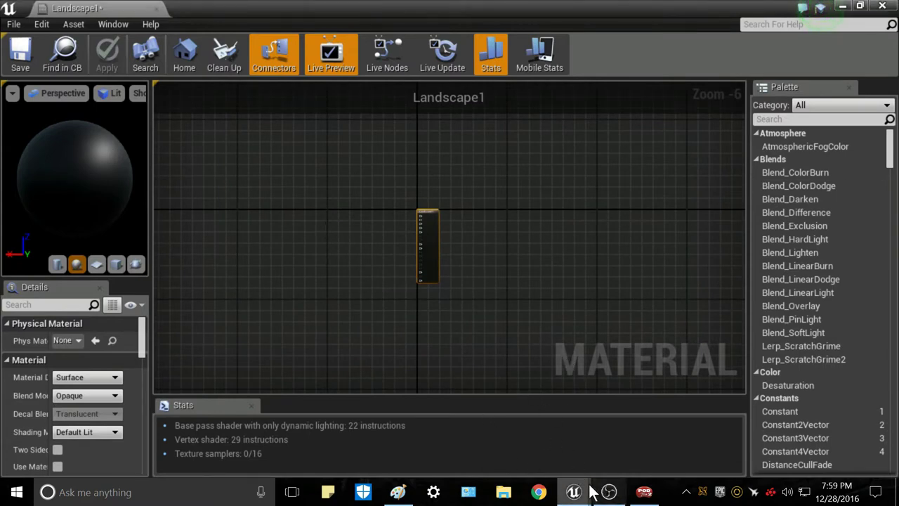
mouse_move(581, 492)
click(573, 430)
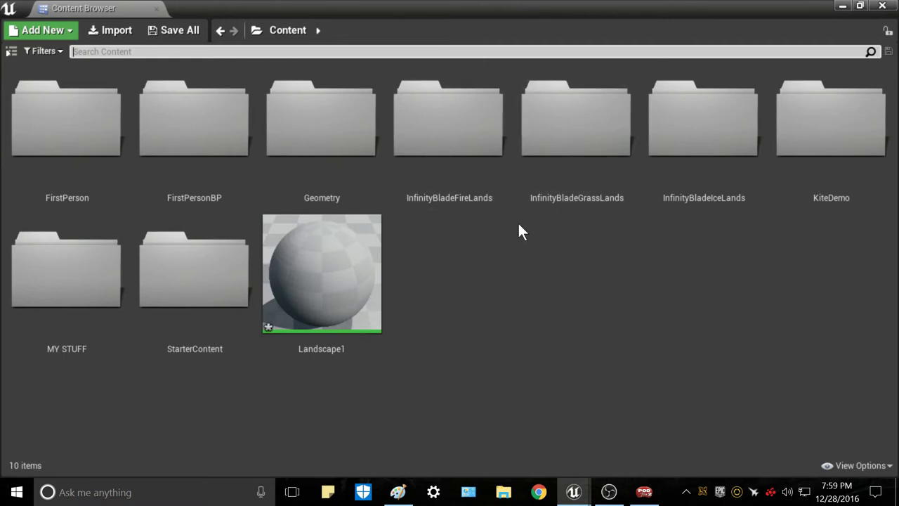
Search the Content Browser for 'grass' and scroll down to the T_Grass01 textures.
text(grass)
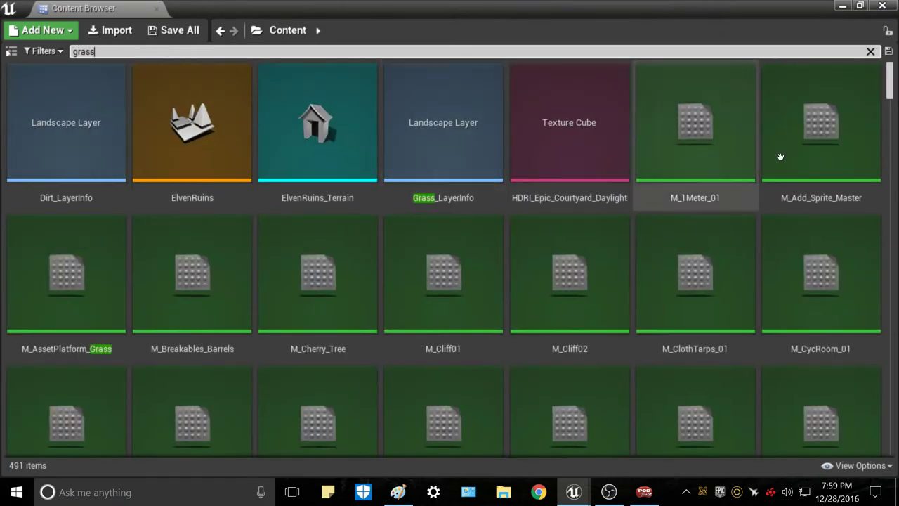
drag(889, 77, 897, 330)
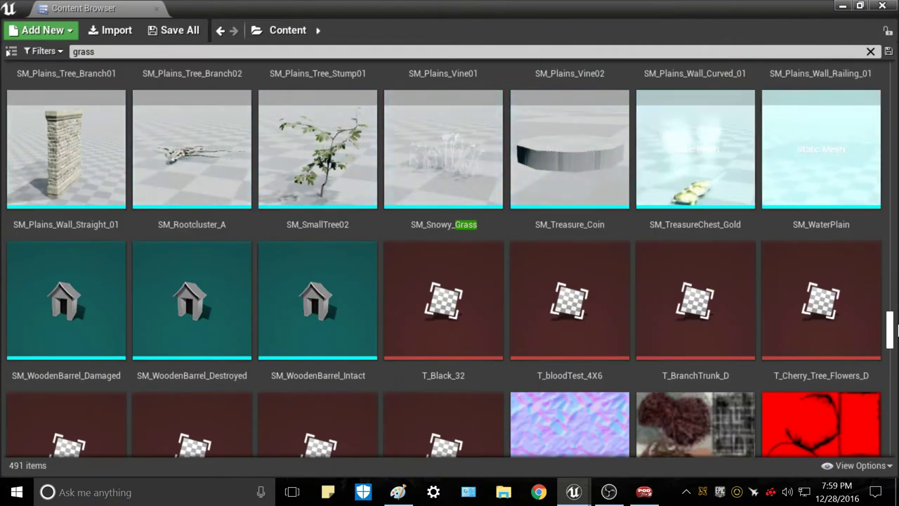
scroll(686, 318, down, 2)
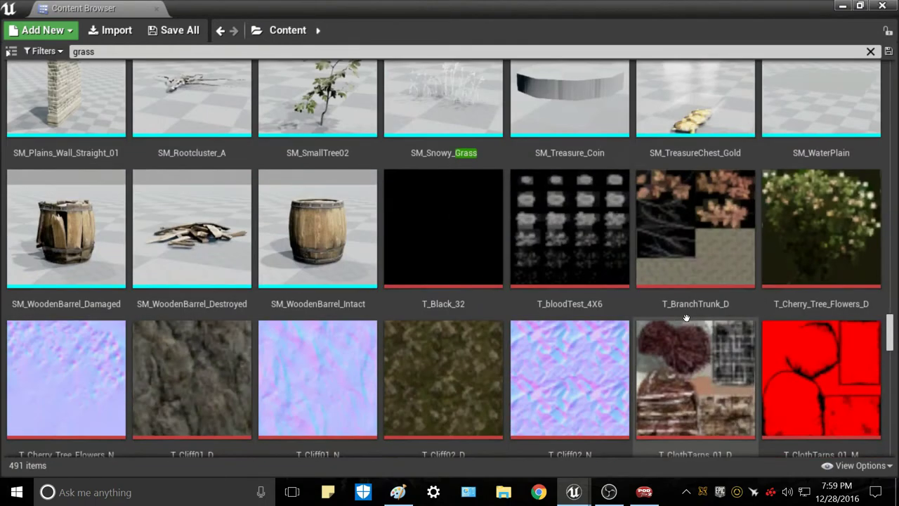
scroll(686, 318, down, 10)
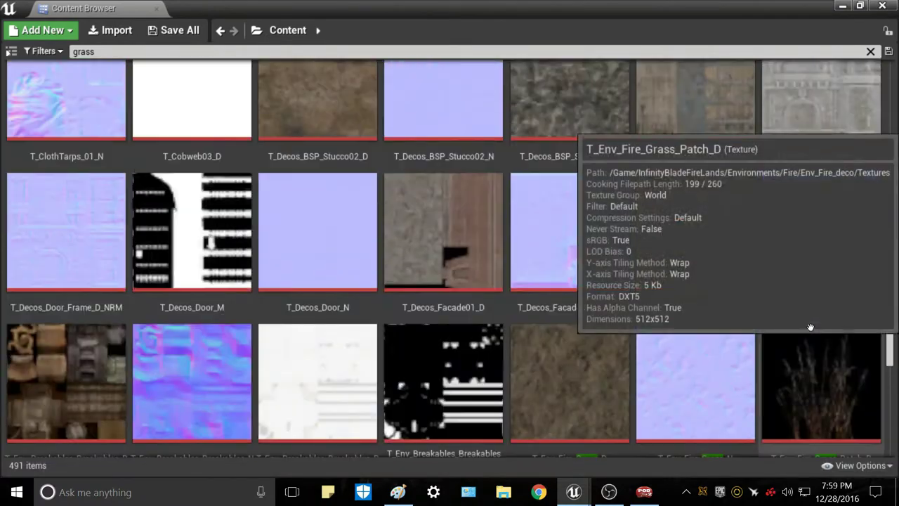
scroll(810, 328, down, 5)
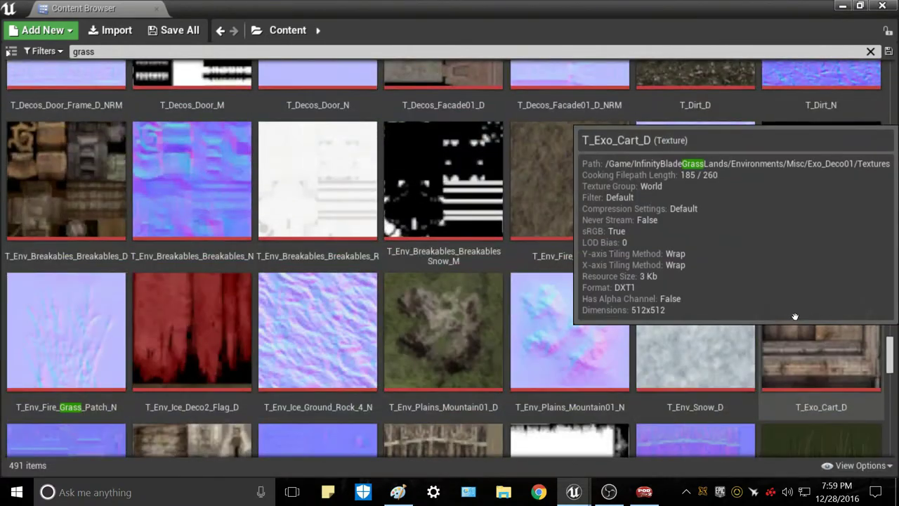
scroll(773, 316, down, 6)
scroll(744, 308, down, 3)
scroll(766, 309, down, 1)
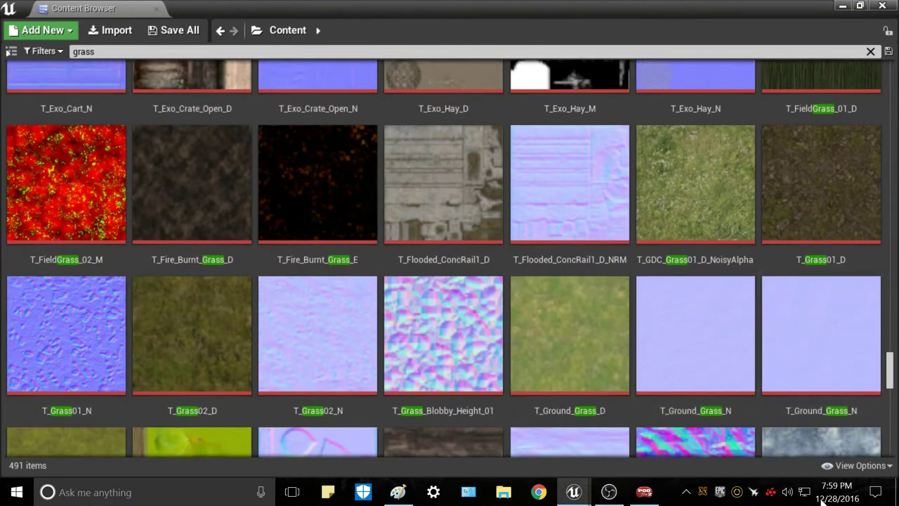
scroll(799, 314, down, 1)
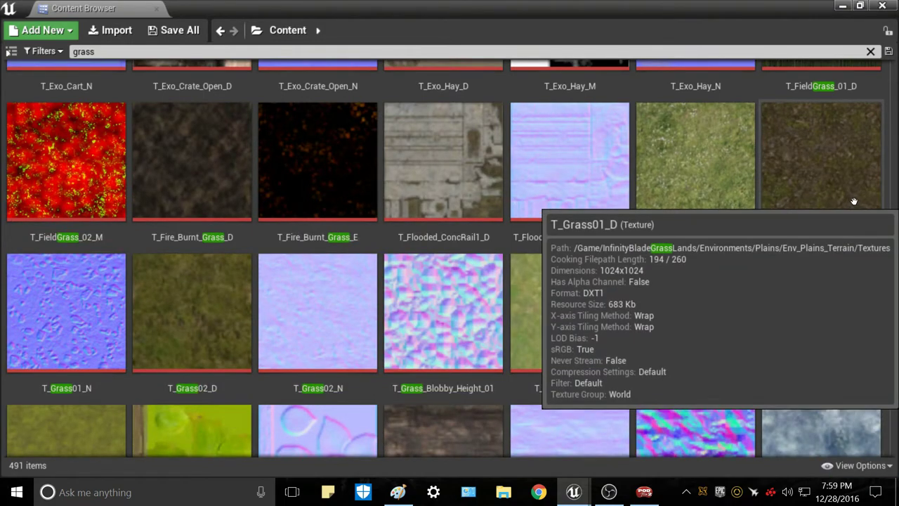
Select the T_Grass01_D and T_Grass01_N textures, then minimize the Content Browser.
click(856, 203)
click(82, 312)
mouse_move(858, 179)
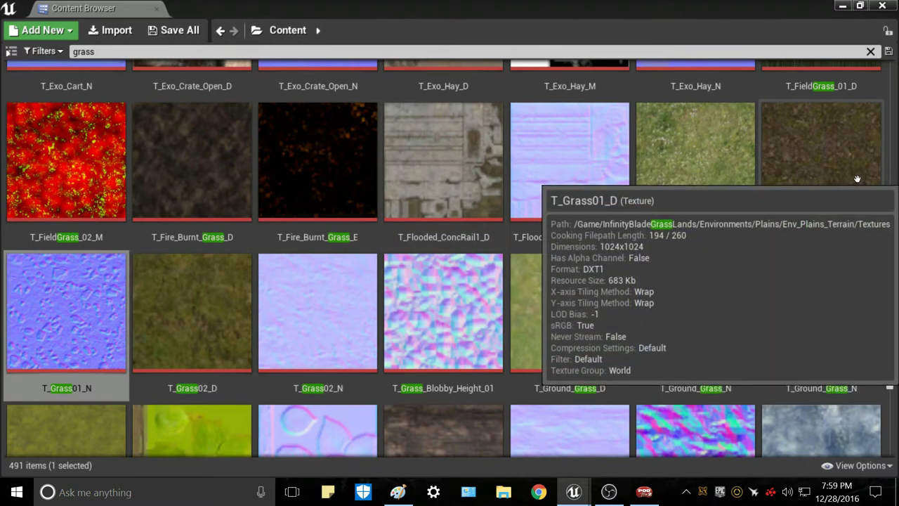
mouse_move(62, 330)
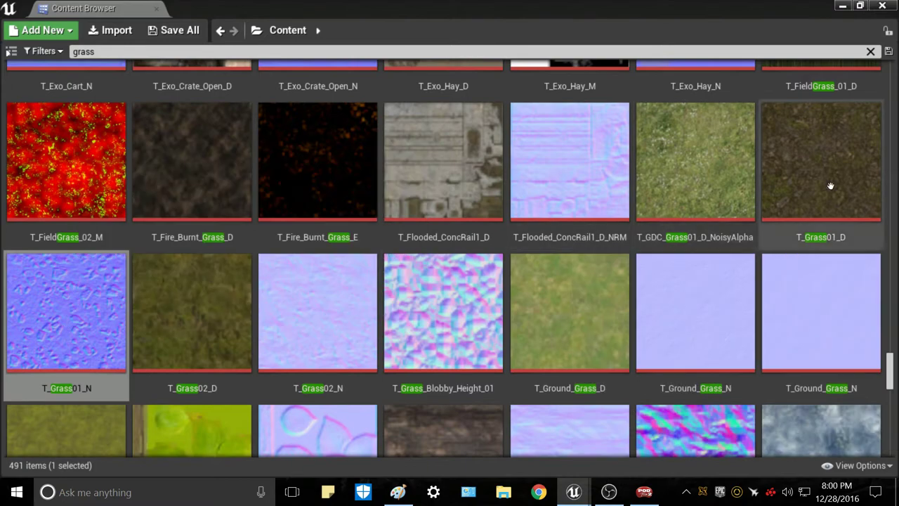
mouse_move(94, 312)
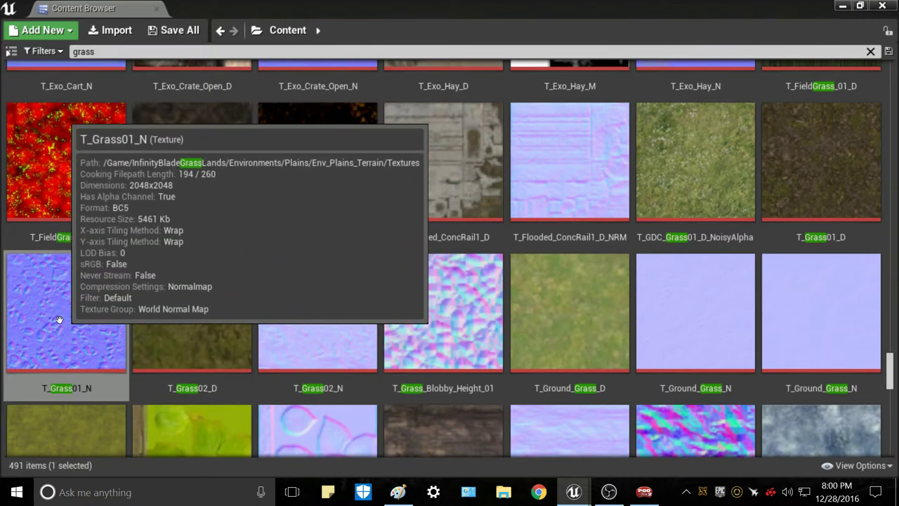
click(842, 6)
Save the T_Grass01_N and T_Grass01_D textures and close both texture editors.
mouse_move(574, 492)
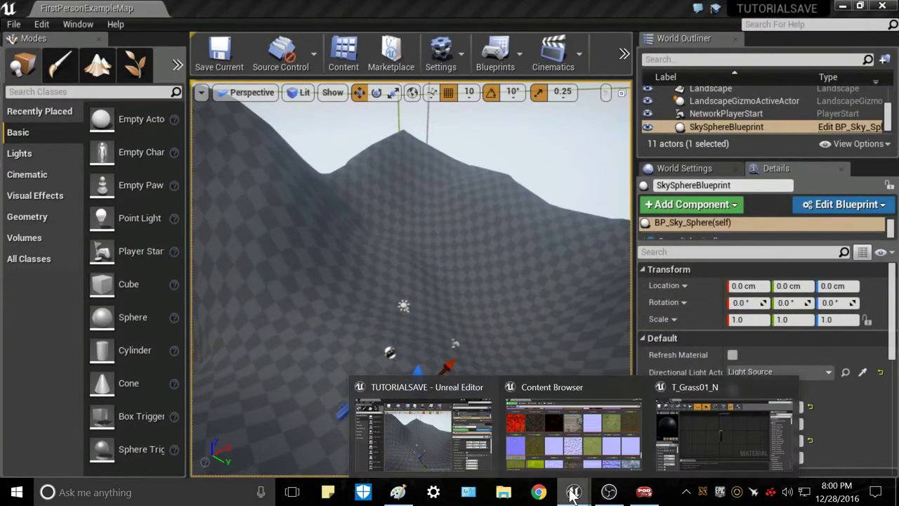
click(710, 434)
click(20, 54)
click(208, 8)
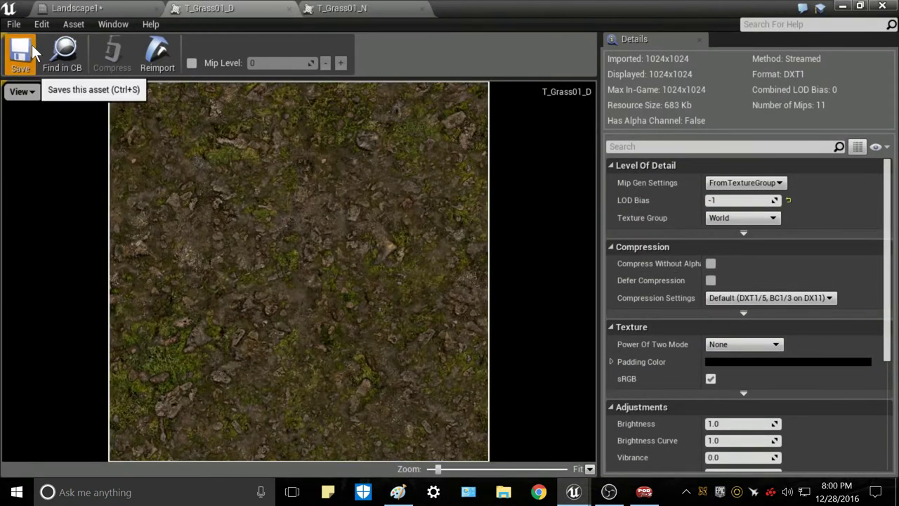
click(19, 53)
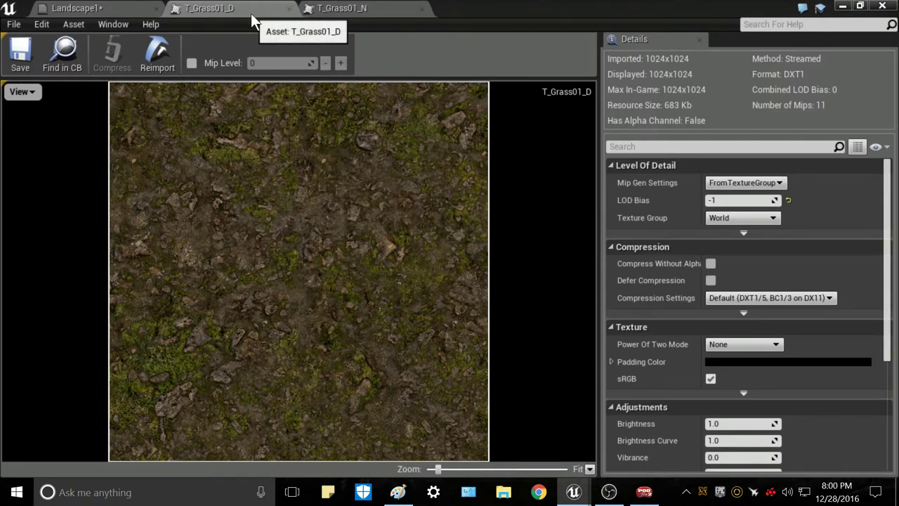
click(288, 8)
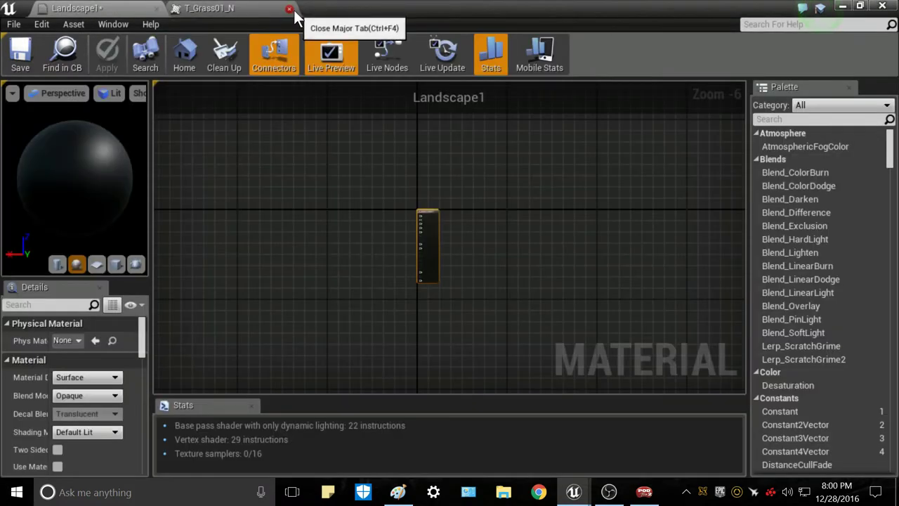
click(289, 8)
Rearrange the windows so the Landscape1 material editor fills the screen.
drag(730, 8, 485, 101)
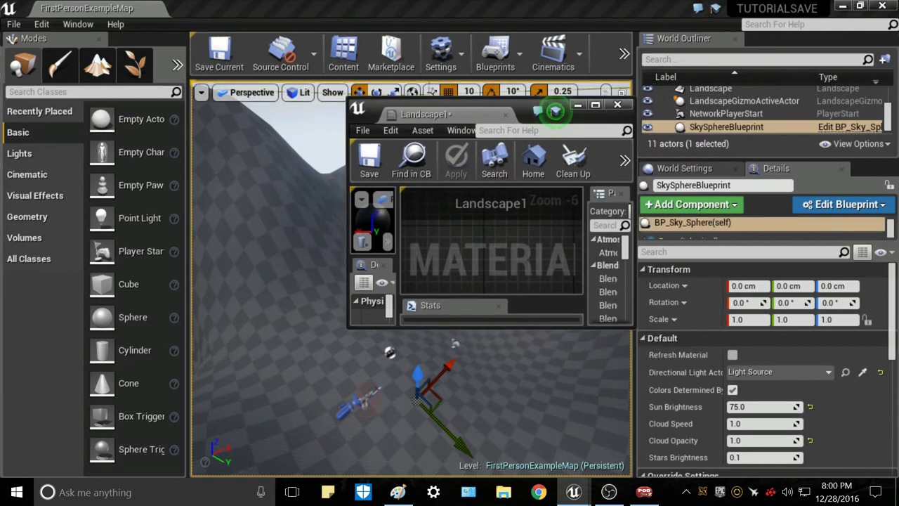
click(352, 66)
double_click(814, 8)
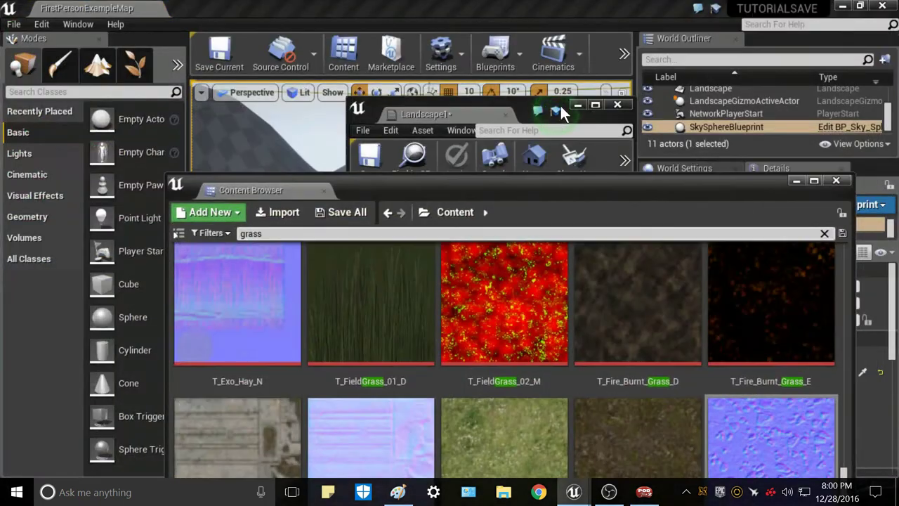
double_click(511, 101)
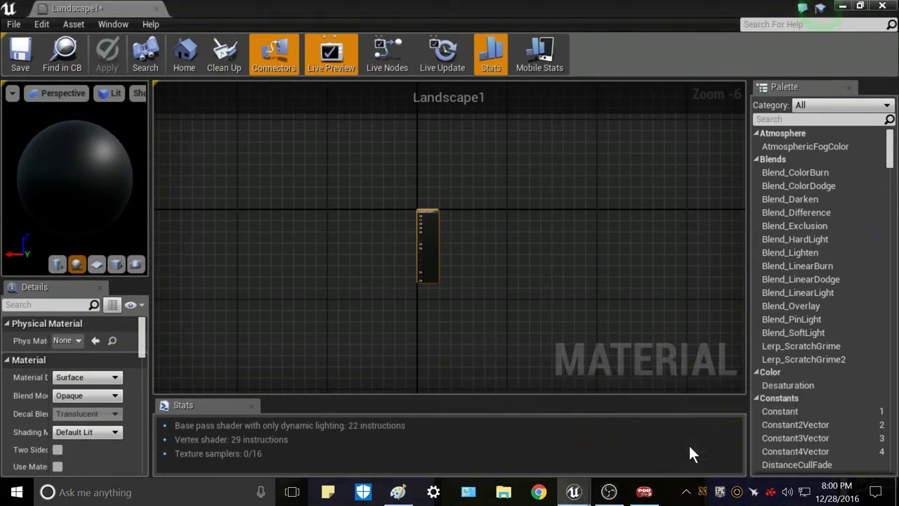
Drag T_Grass01_D and T_Grass01_N from the asset browser into the Landscape1 graph.
mouse_move(589, 497)
click(562, 435)
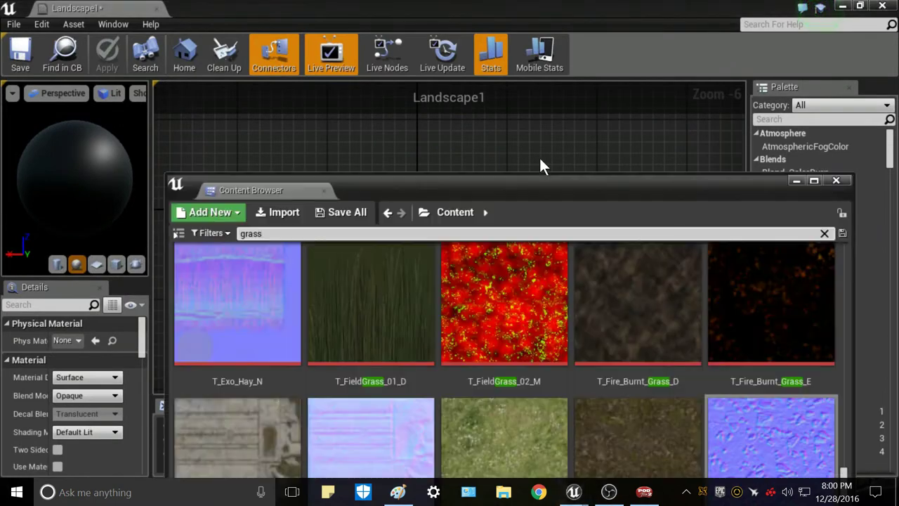
drag(552, 197, 357, 126)
ctrl+click(434, 344)
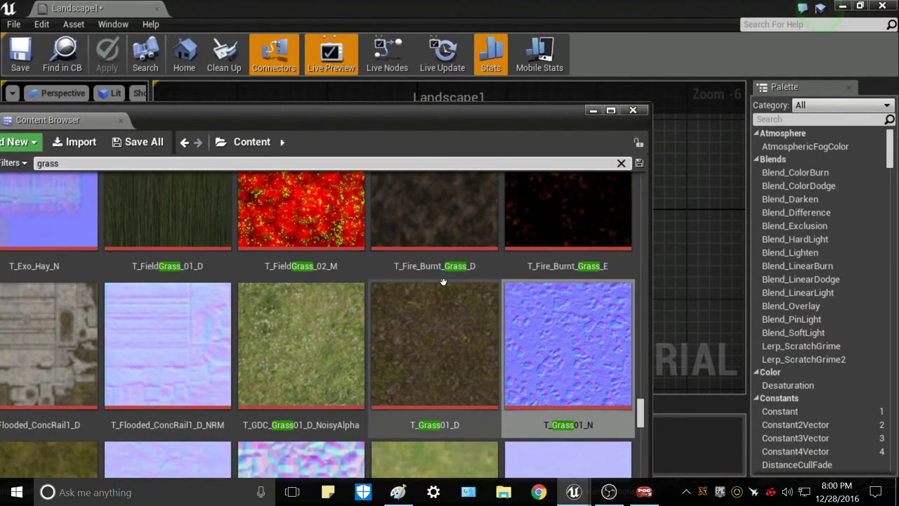
mouse_move(561, 357)
drag(560, 357, 692, 250)
click(593, 111)
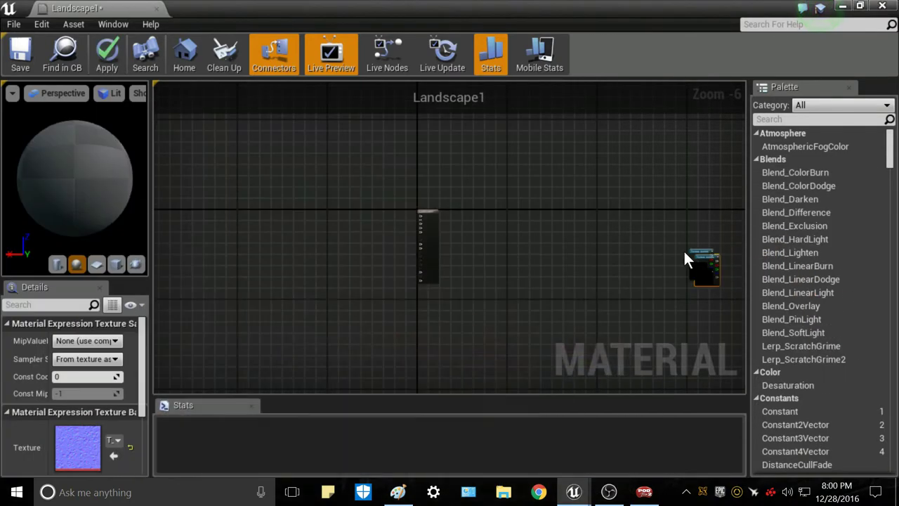
Place the diffuse node left of the output node and the normal node below-left.
drag(699, 269, 314, 318)
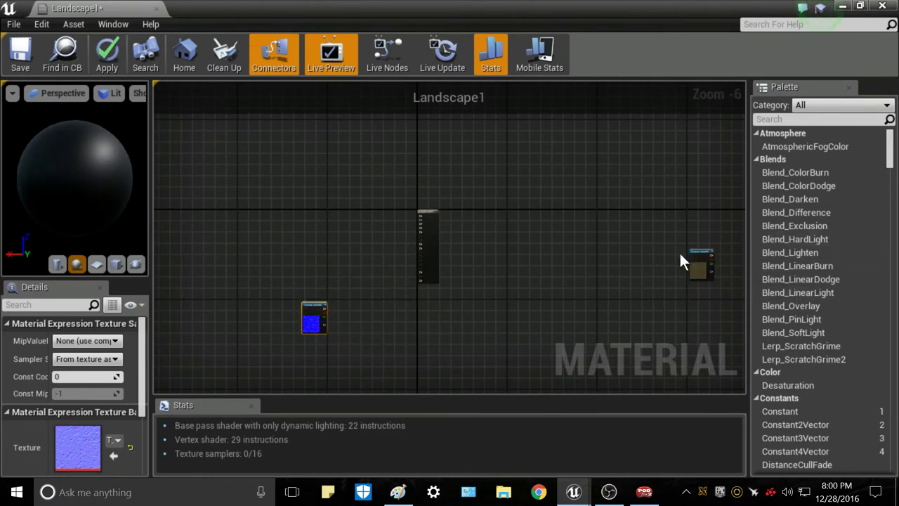
drag(701, 252, 303, 215)
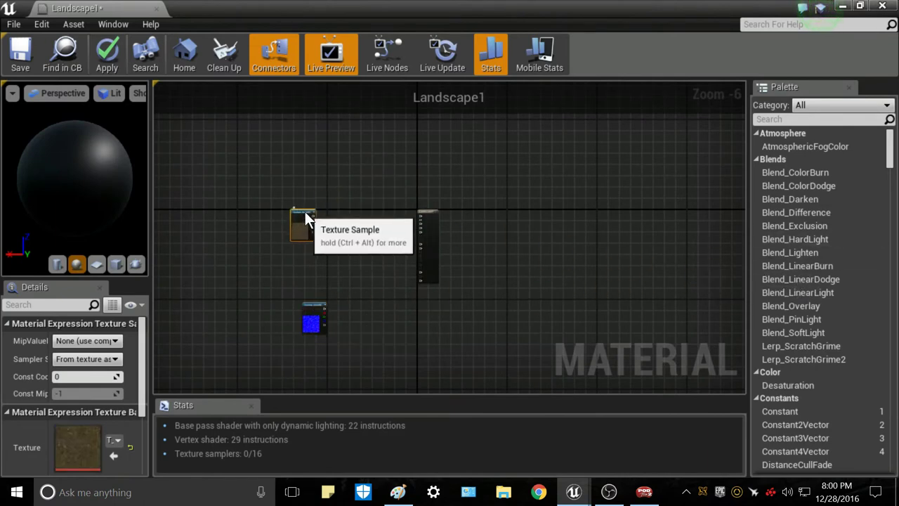
scroll(350, 238, up, 2)
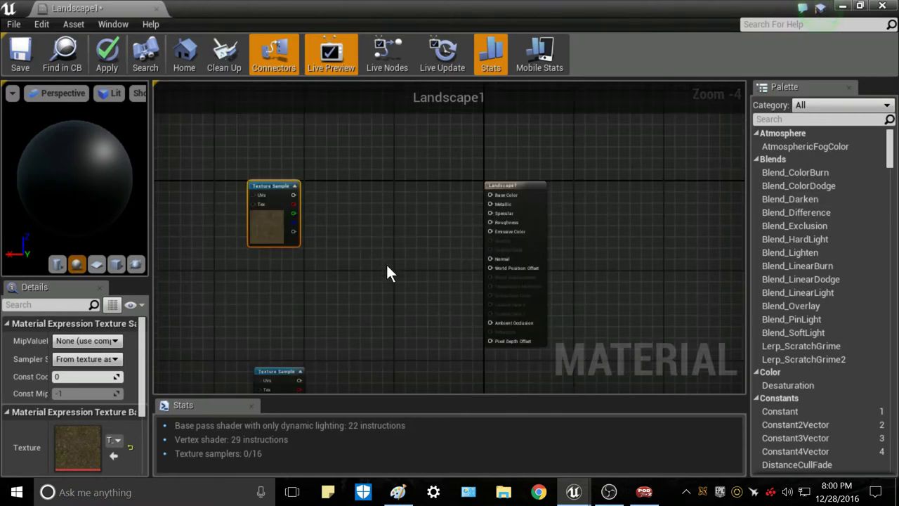
click(171, 205)
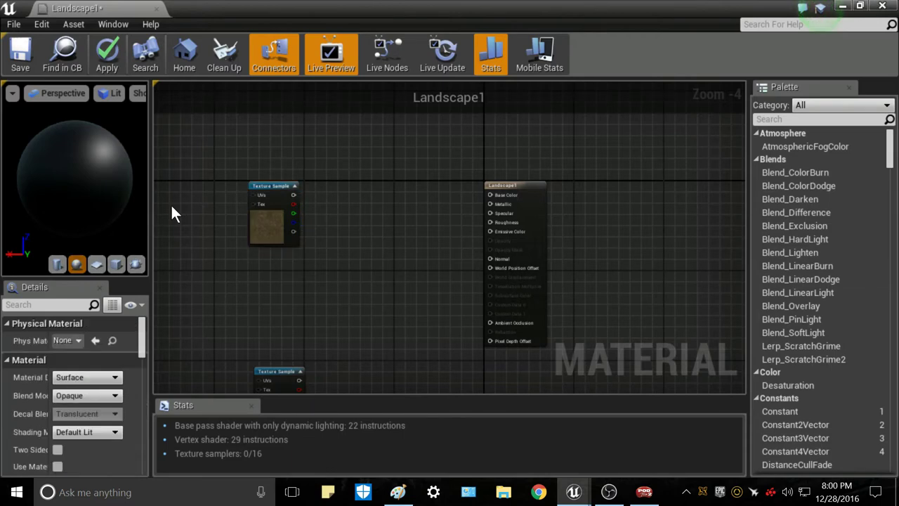
Add a LandscapeCoords node and a copy near the normal node, and wire one into the diffuse UVs.
right_click(172, 199)
text(lan)
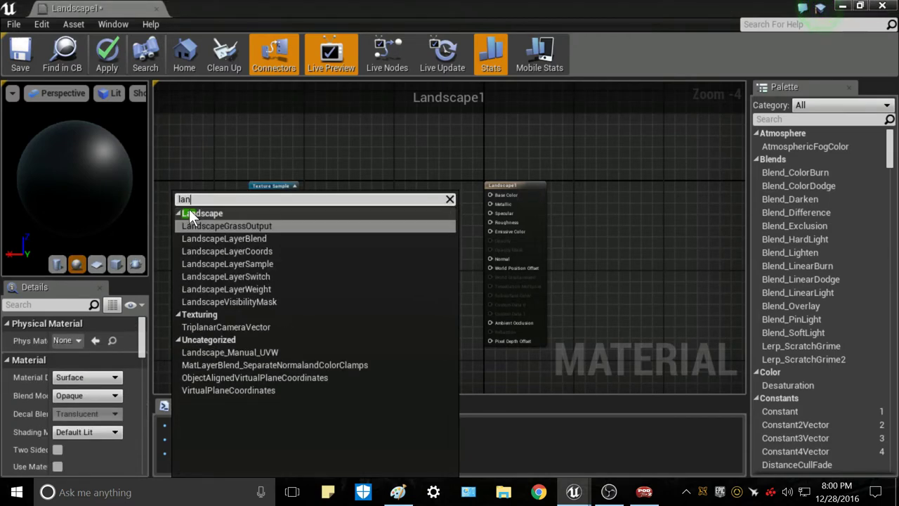
text(dsca)
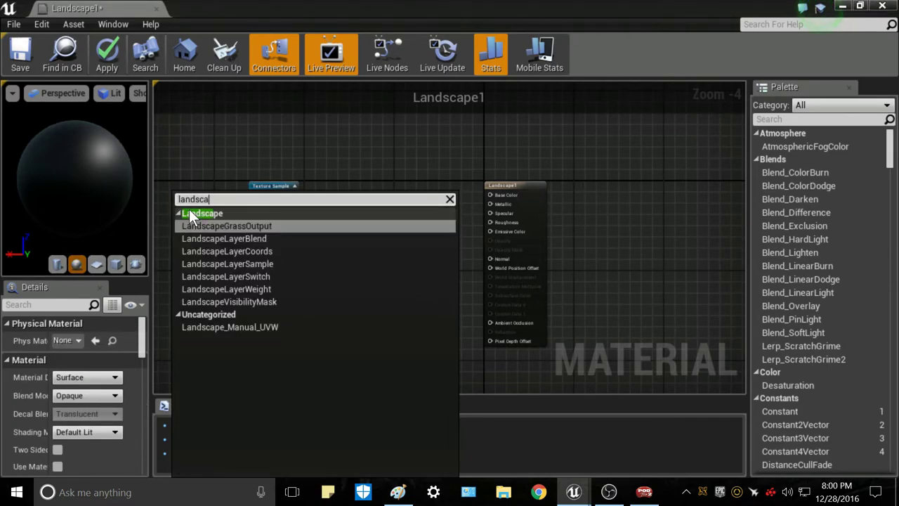
text(pe coo)
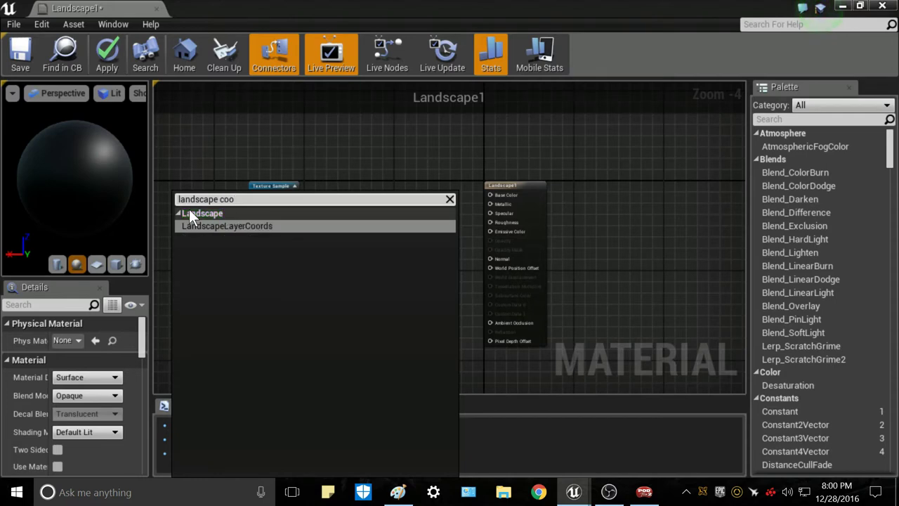
key(Escape)
drag(189, 208, 183, 190)
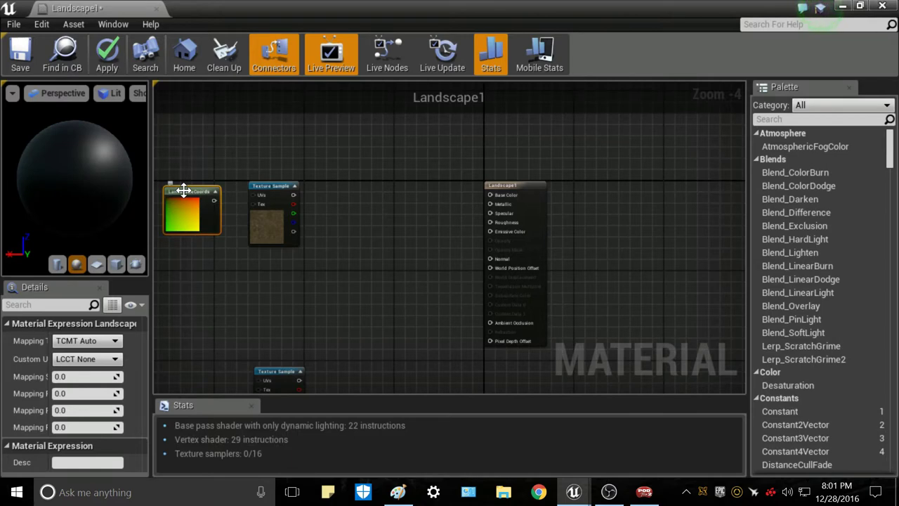
key(ctrl+w)
drag(215, 206, 207, 368)
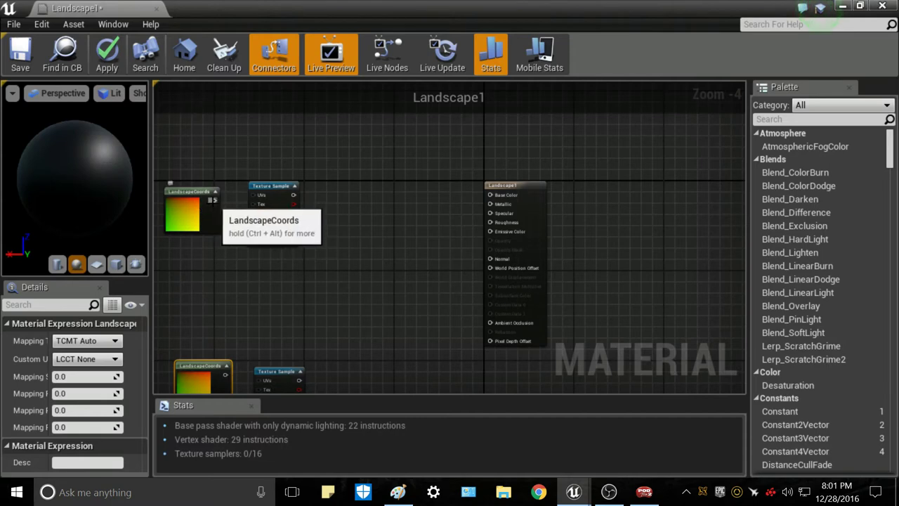
drag(212, 200, 255, 194)
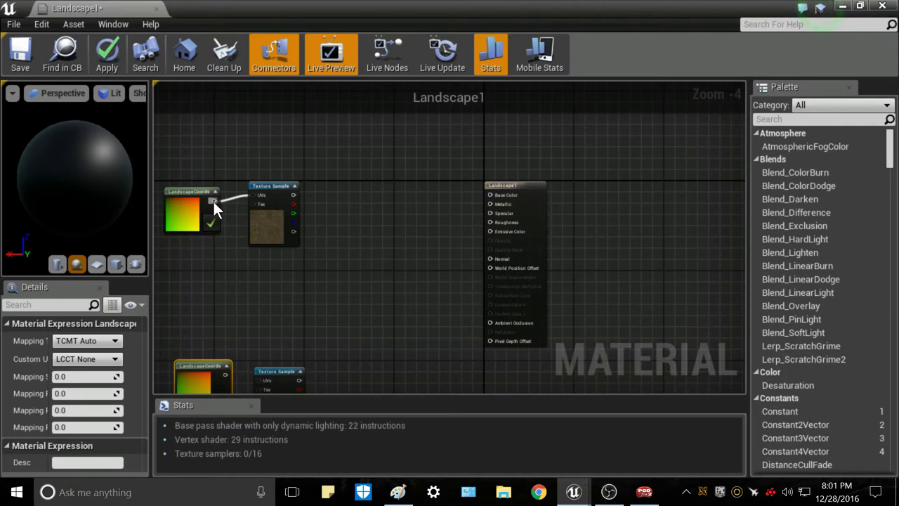
scroll(263, 194, up, 3)
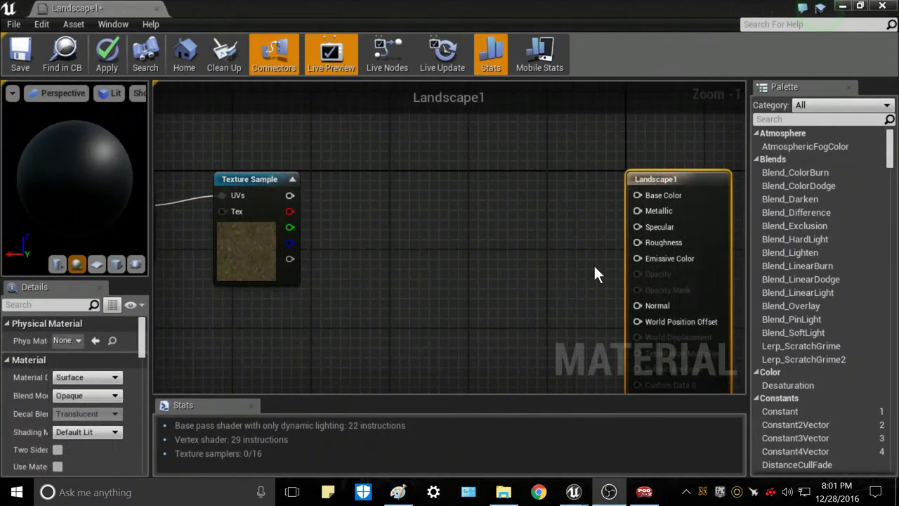